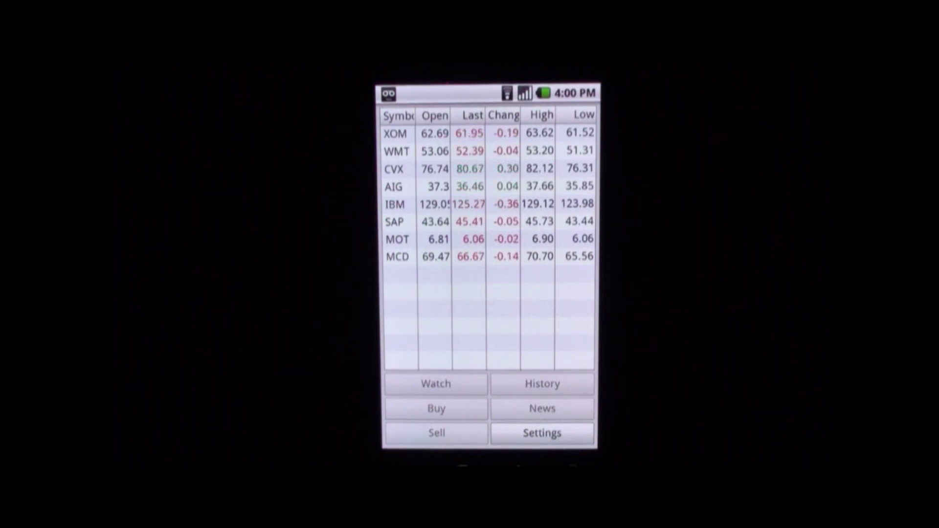
Step: Select SAP, watch its live updating price chart, then go back to the quote list
{"action": "left_click", "coordinate": [462, 222]}
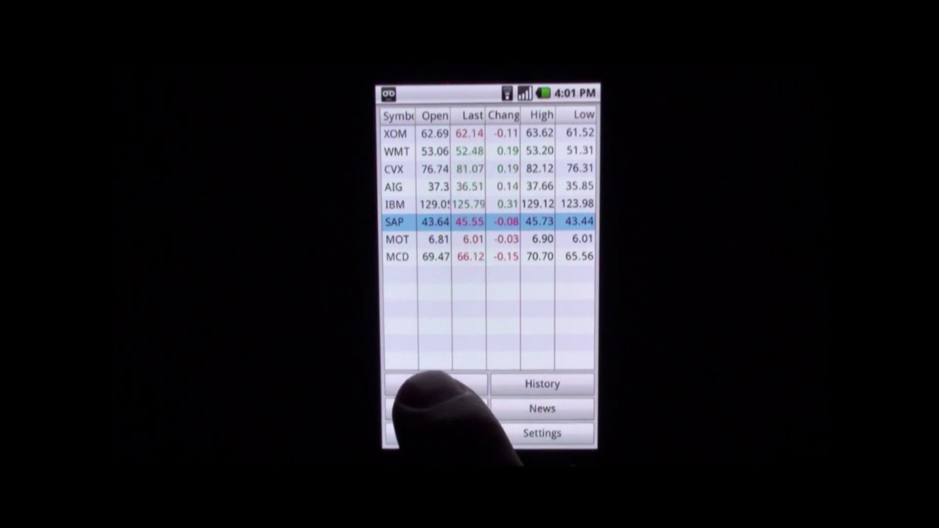
{"action": "left_click", "coordinate": [436, 384]}
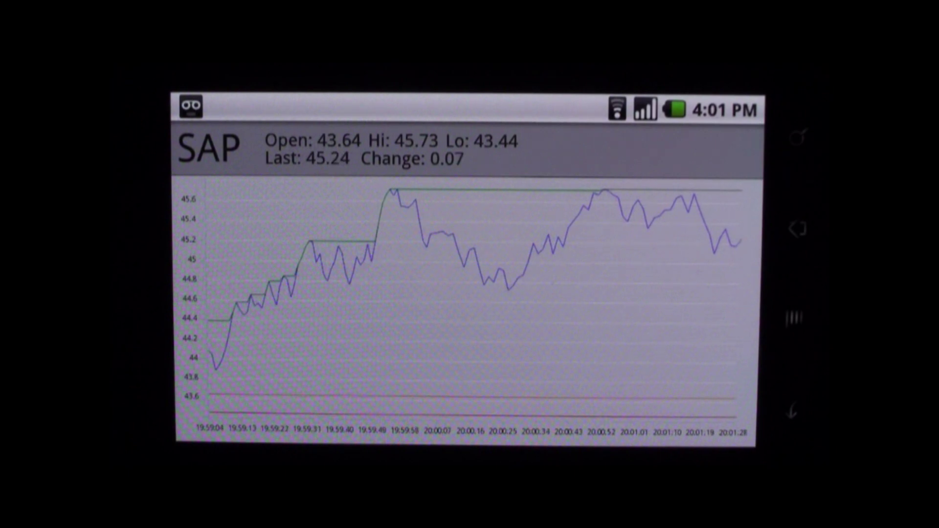
{"action": "key", "text": "Escape"}
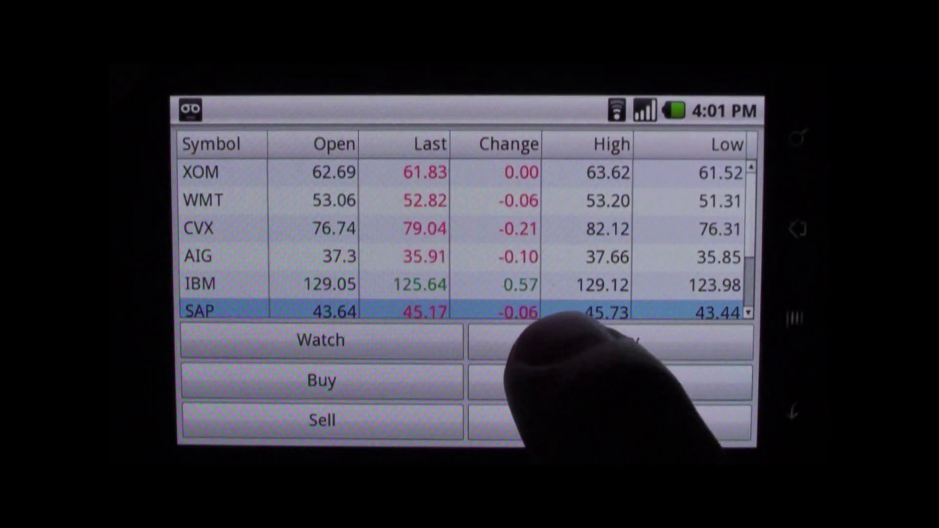
Step: Pan SAP's history chart to later and then earlier years, then return to quotes
{"action": "left_click", "coordinate": [547, 341]}
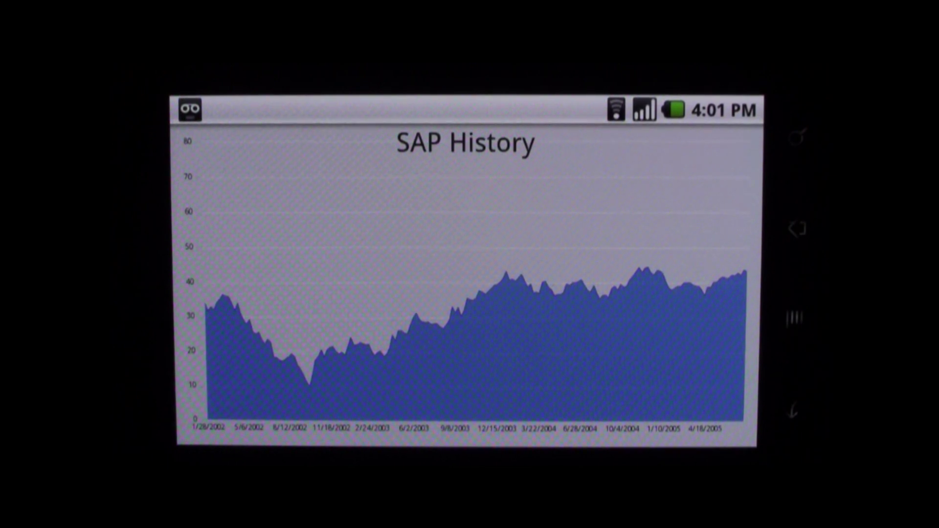
{"action": "mouse_move", "coordinate": [539, 271]}
{"action": "left_mouse_down"}
{"action": "mouse_move", "coordinate": [387, 270]}
{"action": "mouse_move", "coordinate": [314, 282]}
{"action": "left_mouse_up"}
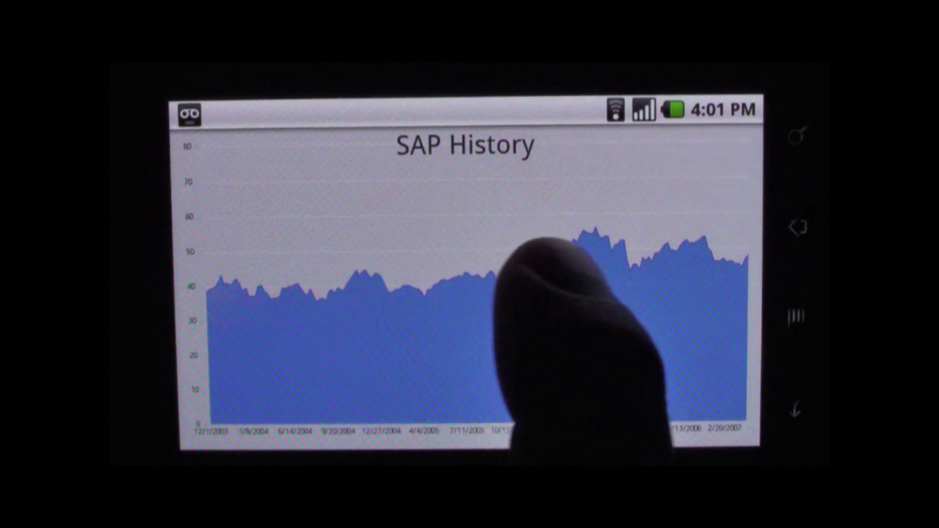
{"action": "left_click_drag", "start_coordinate": [539, 253], "coordinate": [646, 235]}
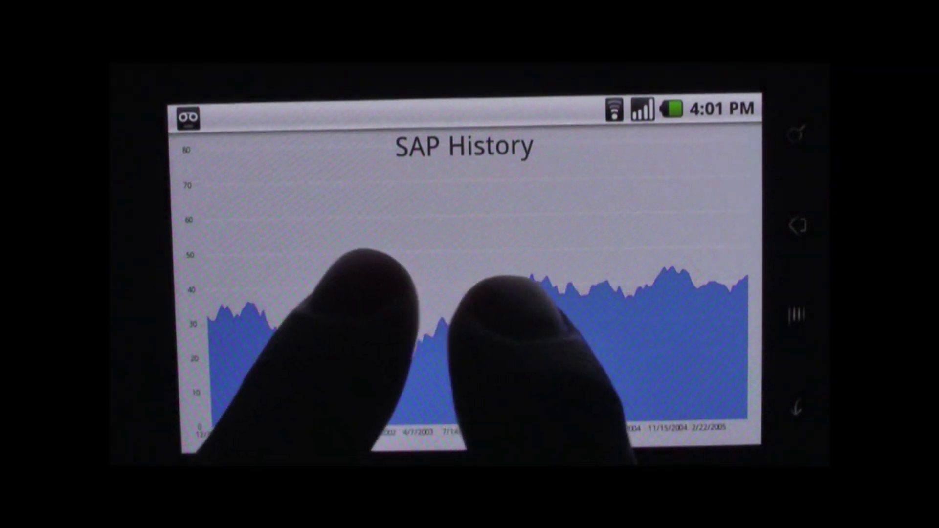
{"action": "scroll", "coordinate": [451, 338], "scroll_direction": "up", "scroll_amount": 3}
{"action": "scroll", "coordinate": [451, 338], "scroll_direction": "up", "scroll_amount": 3}
{"action": "scroll", "coordinate": [455, 323], "scroll_direction": "down", "scroll_amount": 2}
{"action": "scroll", "coordinate": [469, 315], "scroll_direction": "down", "scroll_amount": 3}
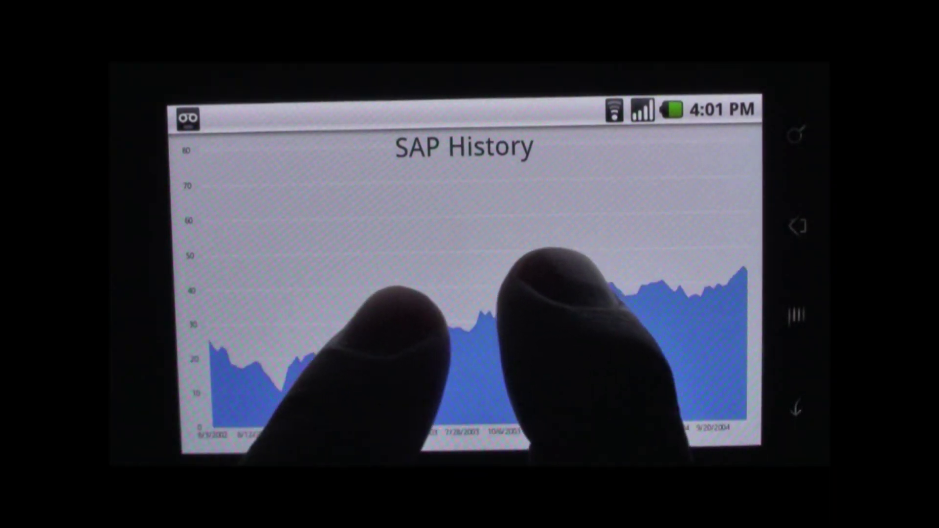
{"action": "scroll", "coordinate": [477, 315], "scroll_direction": "down", "scroll_amount": 2}
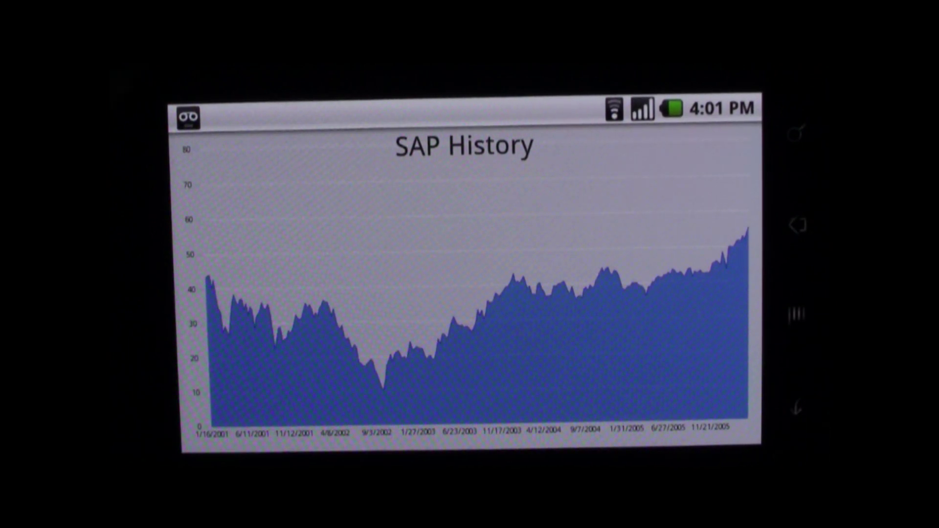
{"action": "key", "text": "Escape"}
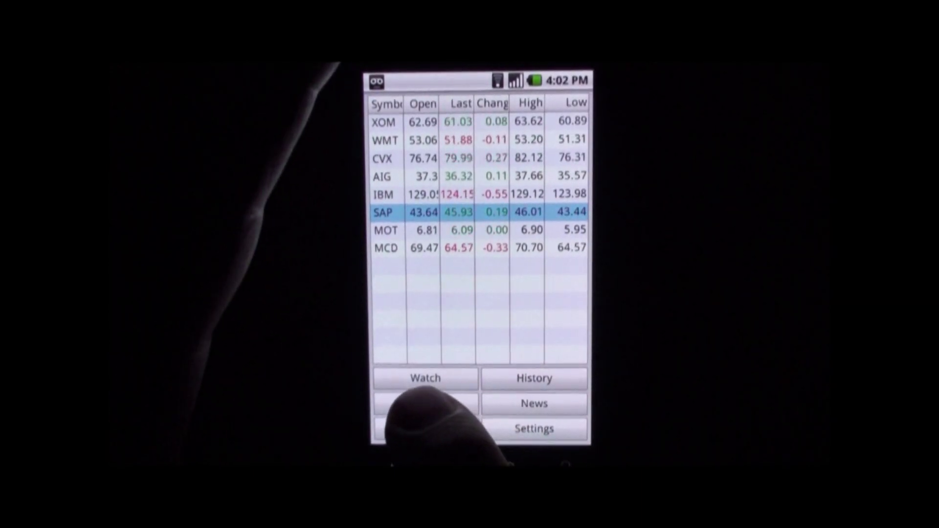
{"action": "left_click", "coordinate": [425, 403]}
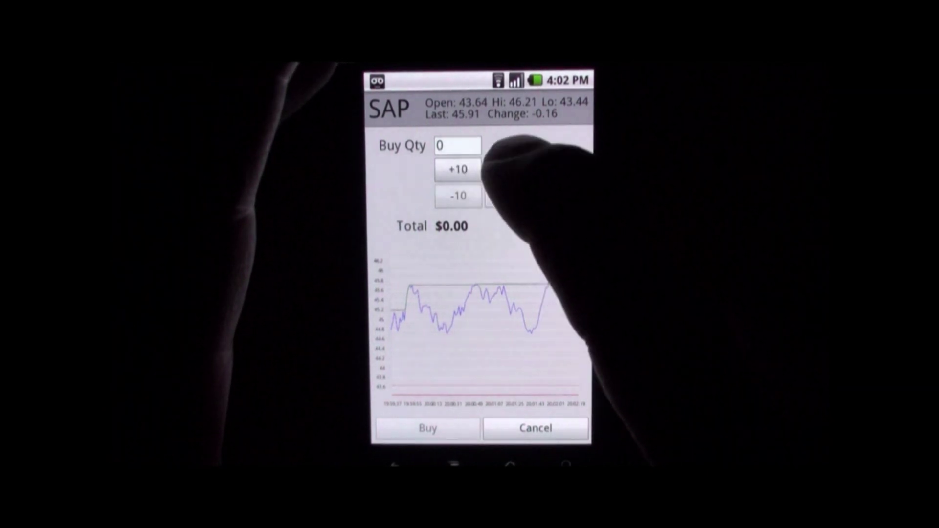
Step: Raise the SAP buy quantity to 200 shares and submit the order ($9,164.84 total)
{"action": "left_click", "coordinate": [509, 168]}
{"action": "left_click", "coordinate": [509, 169]}
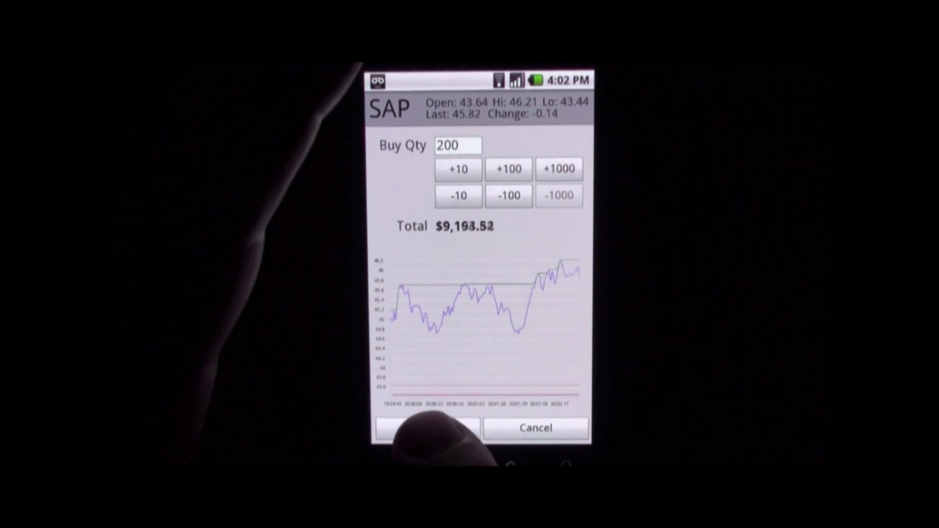
{"action": "left_click", "coordinate": [431, 428]}
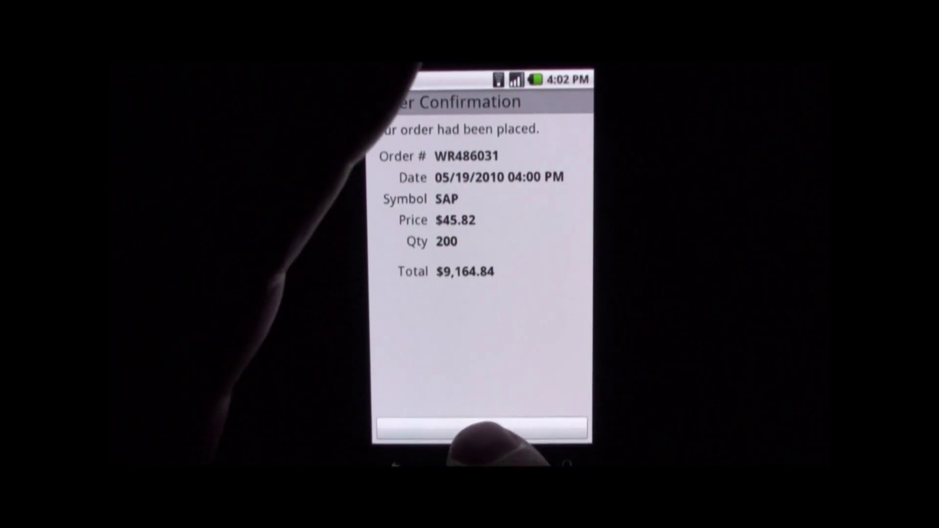
Step: Dismiss the Order Confirmation for the 200-share SAP purchase
{"action": "left_click", "coordinate": [481, 429]}
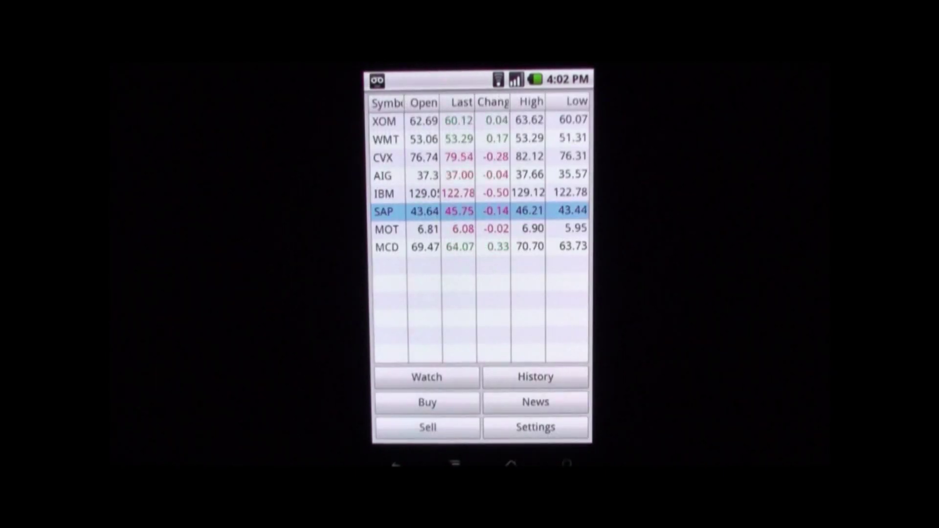